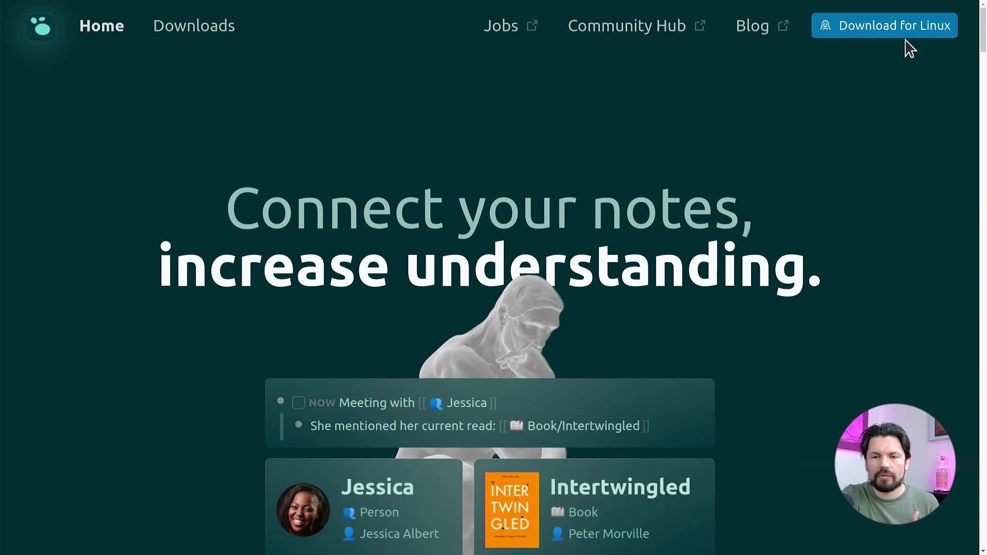
scroll(703, 176, "down", 5)
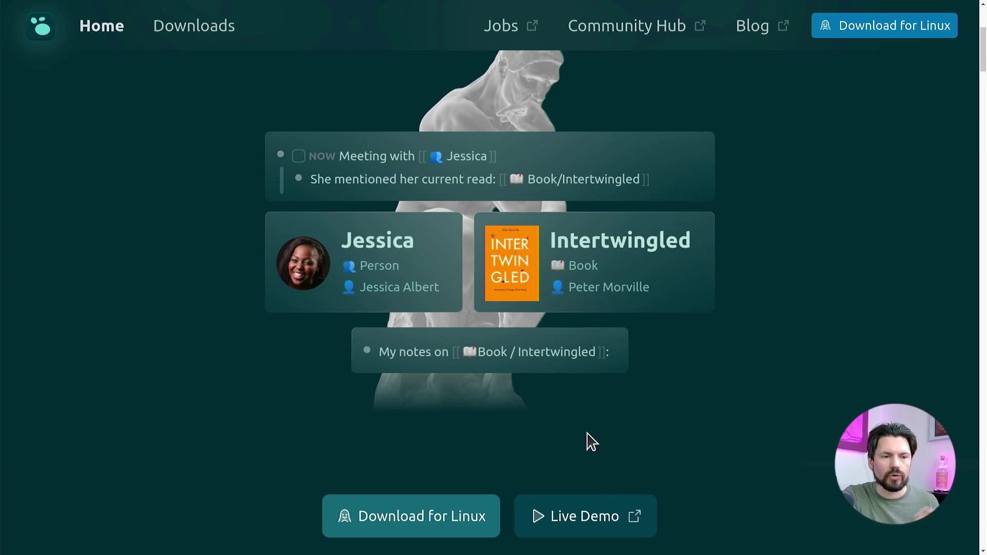
scroll(591, 443, "up", 5)
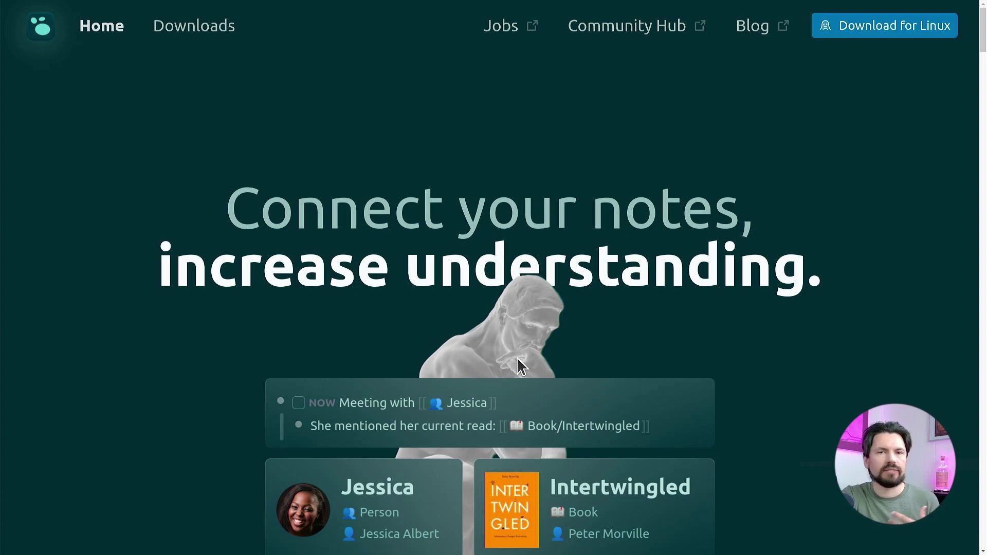
Step: Open the Logseq Downloads page and compare the macOS, Windows and Linux download options
left_click(200, 37)
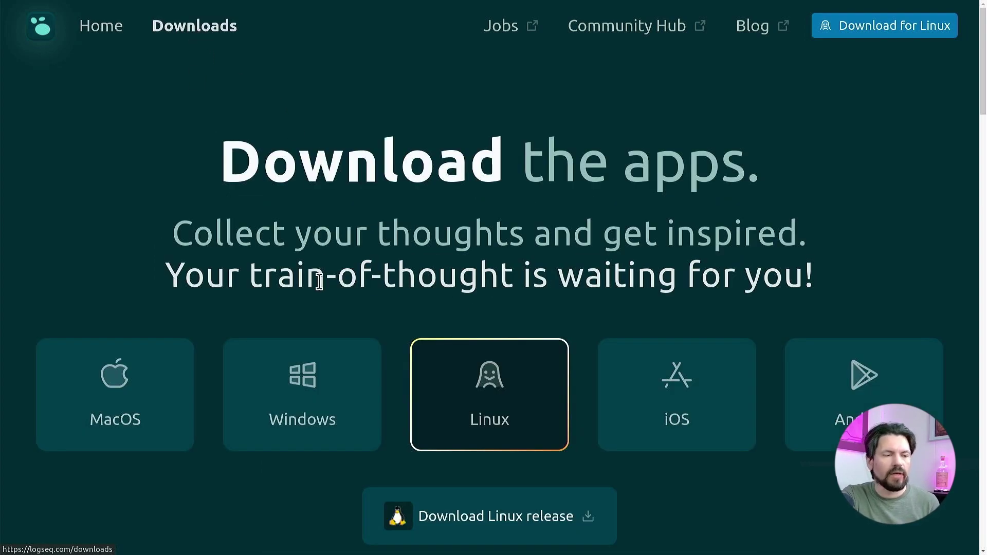
left_click(154, 398)
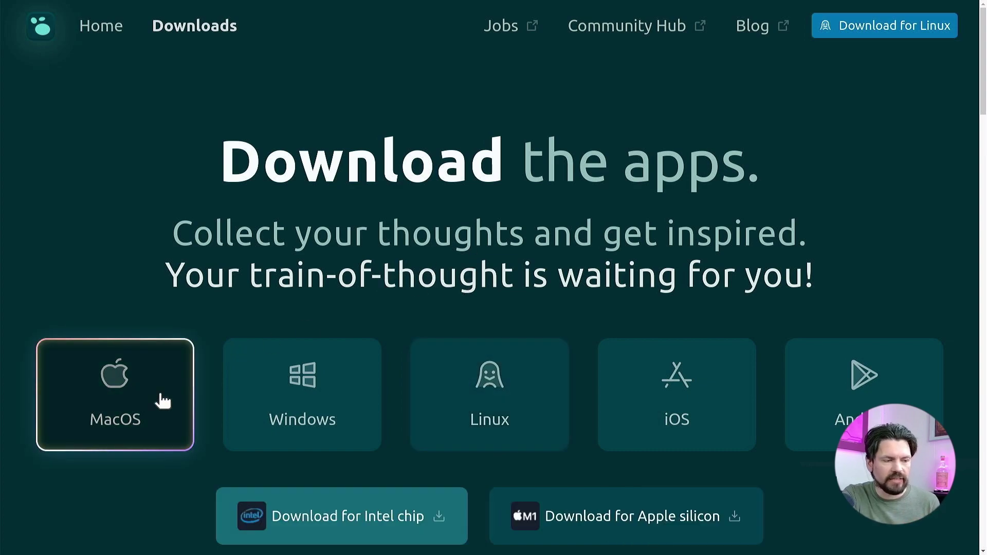
left_click(324, 412)
left_click(466, 401)
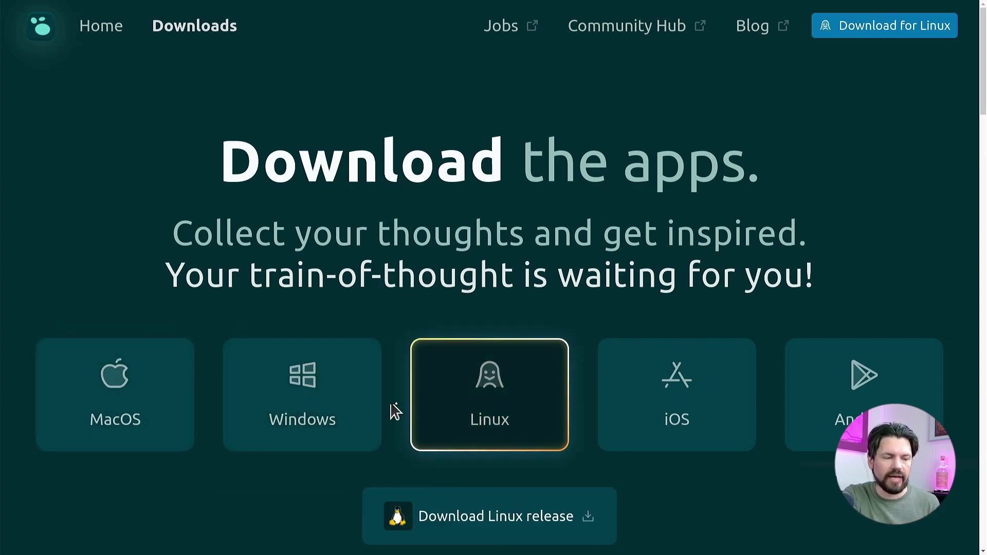
left_click(168, 401)
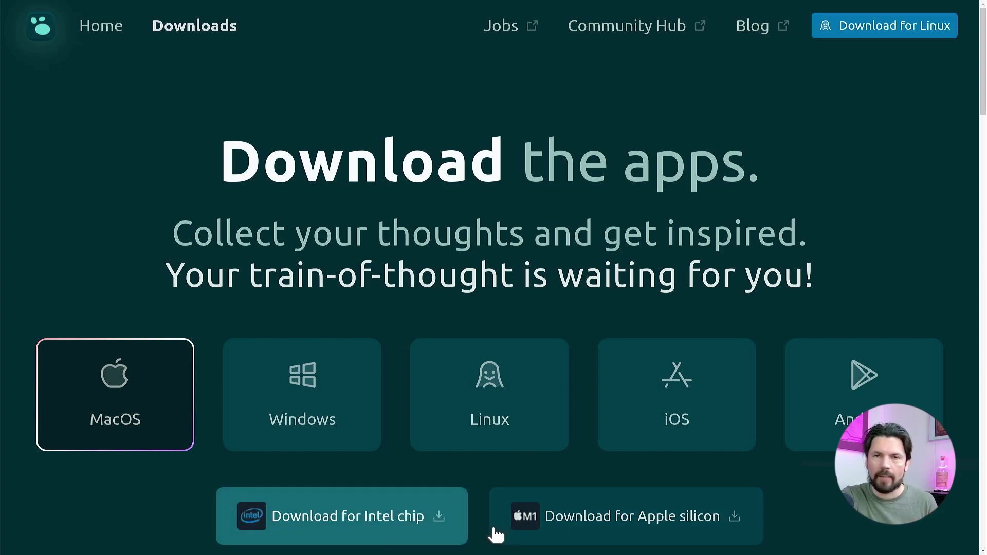
Step: Start downloading the Linux AppImage release
left_click(517, 363)
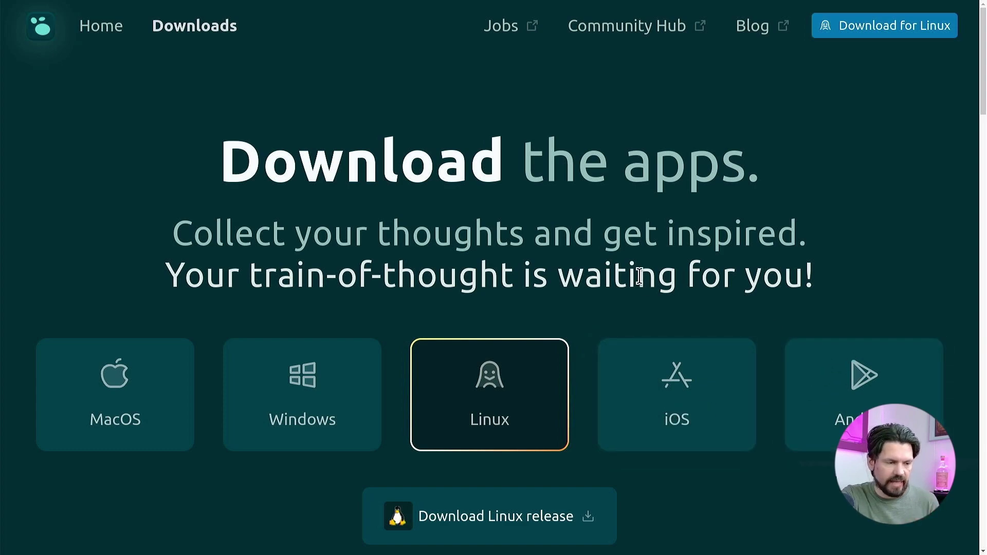
scroll(639, 276, "down", 2)
scroll(646, 282, "down", 5)
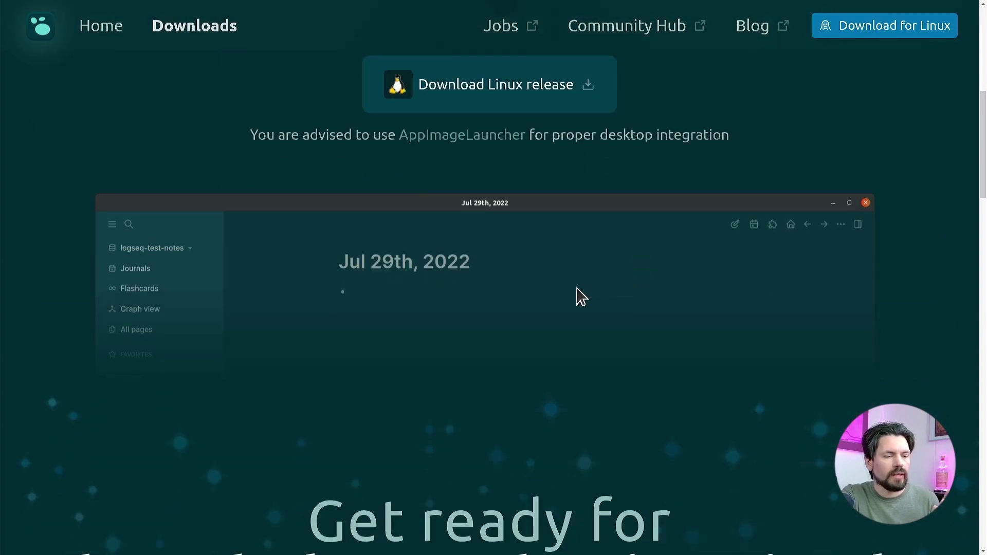
scroll(580, 294, "up", 5)
scroll(580, 293, "down", 6)
scroll(581, 295, "up", 4)
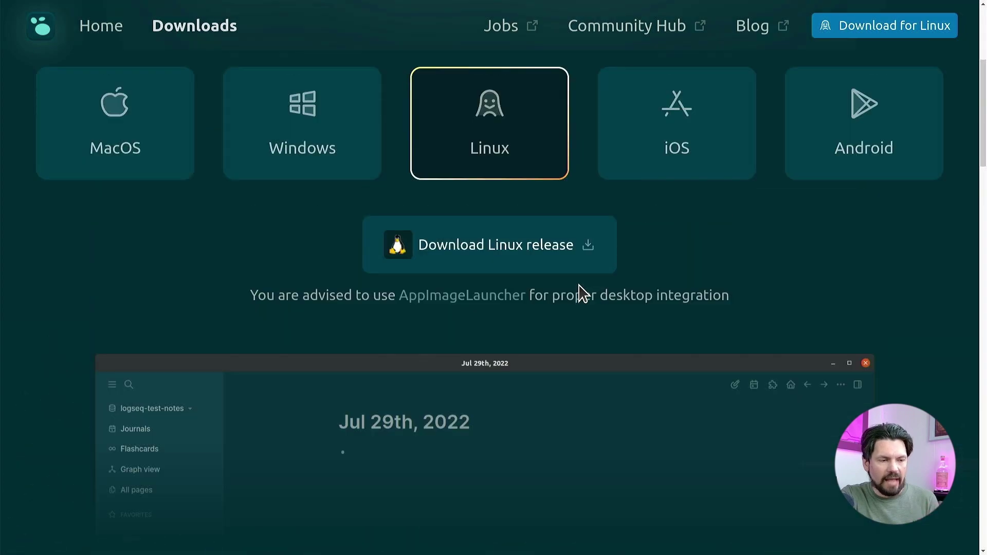
scroll(580, 293, "up", 5)
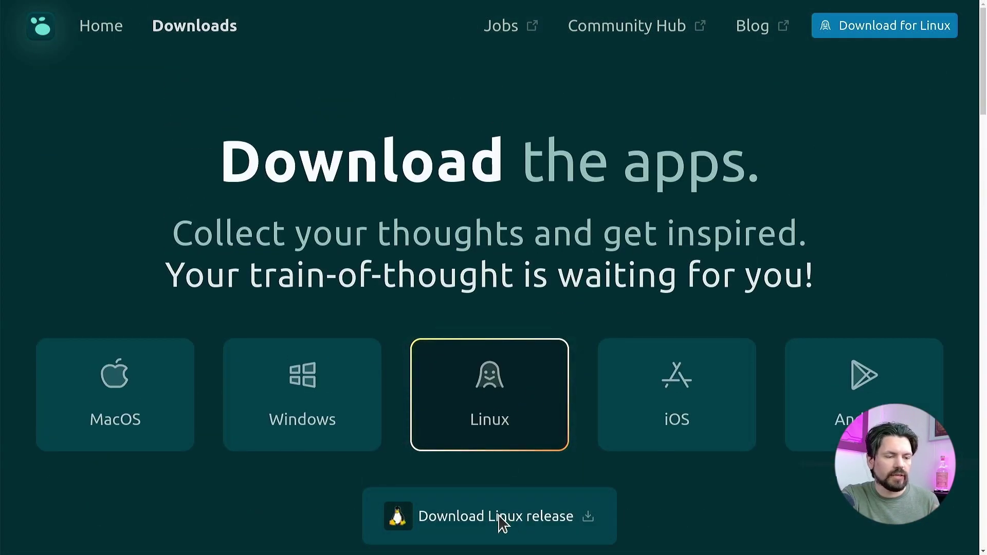
left_click(501, 522)
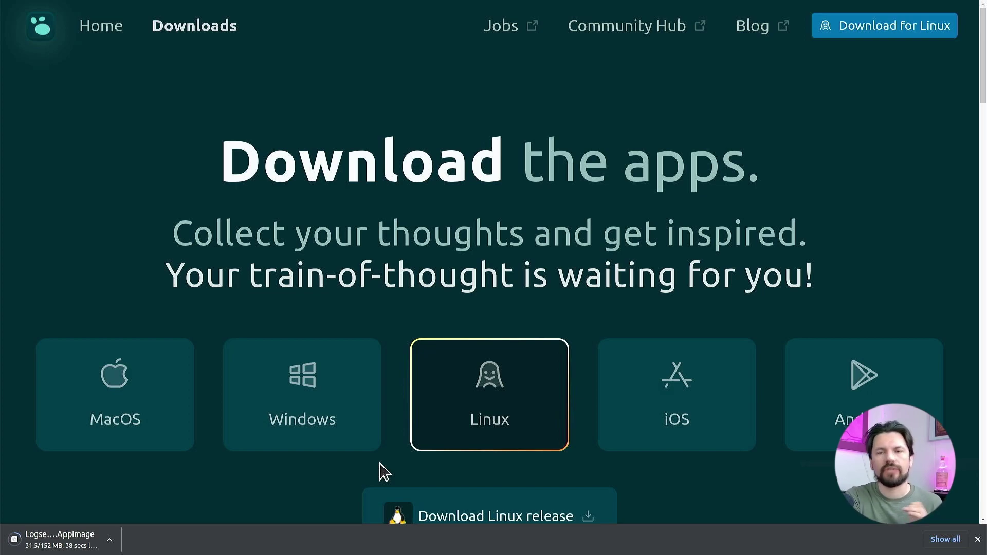
Step: Go from the website footer to Logseq's GitHub repository
scroll(380, 424, "down", 15)
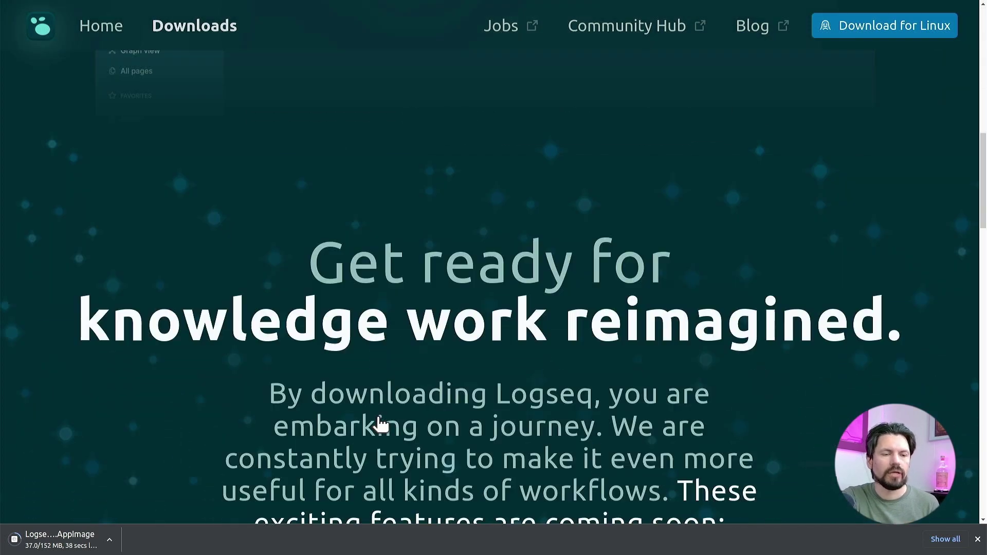
scroll(381, 424, "down", 10)
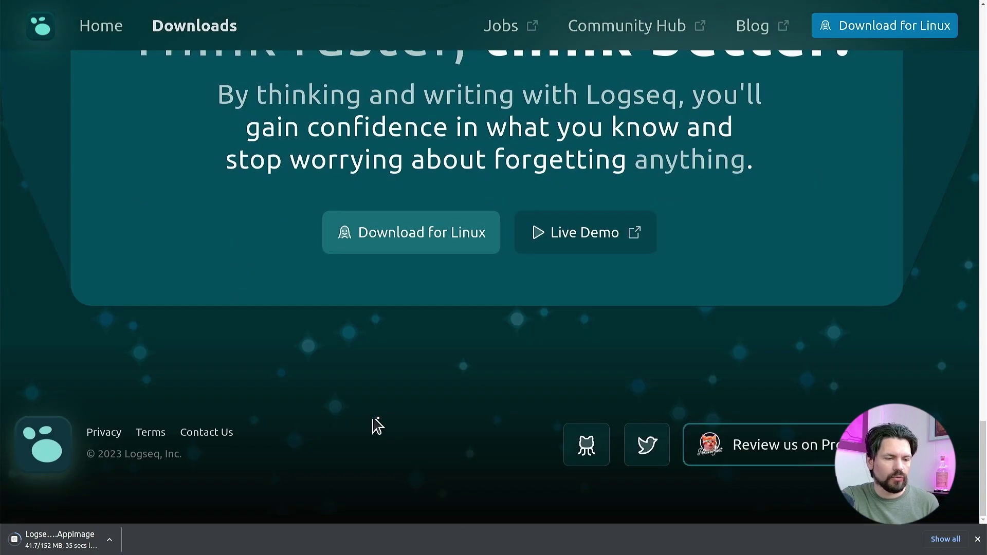
left_click(589, 446)
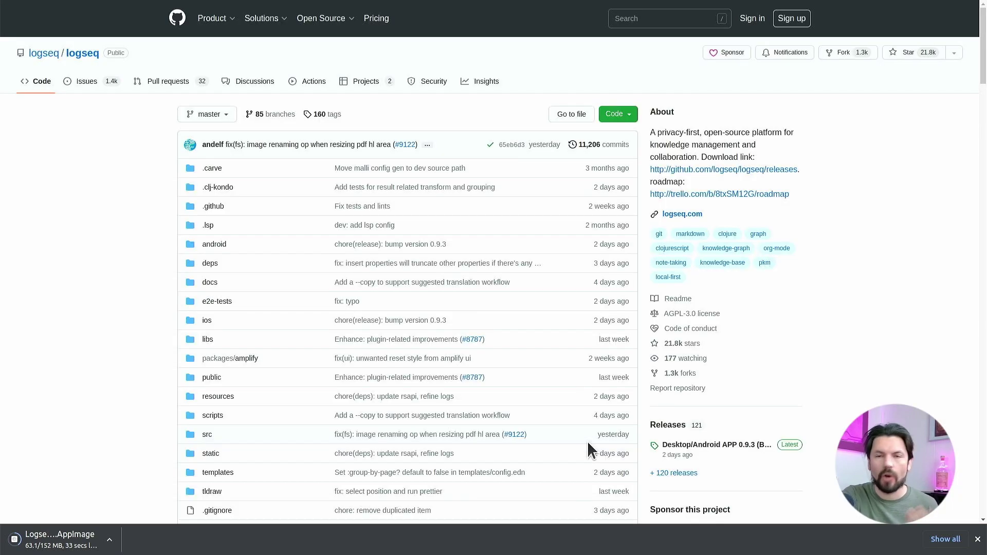
Step: Zoom GitHub to 150% and open the logseq releases page showing version 0.9.3
key("ctrl+plus")
key("ctrl+plus")
key("ctrl+plus")
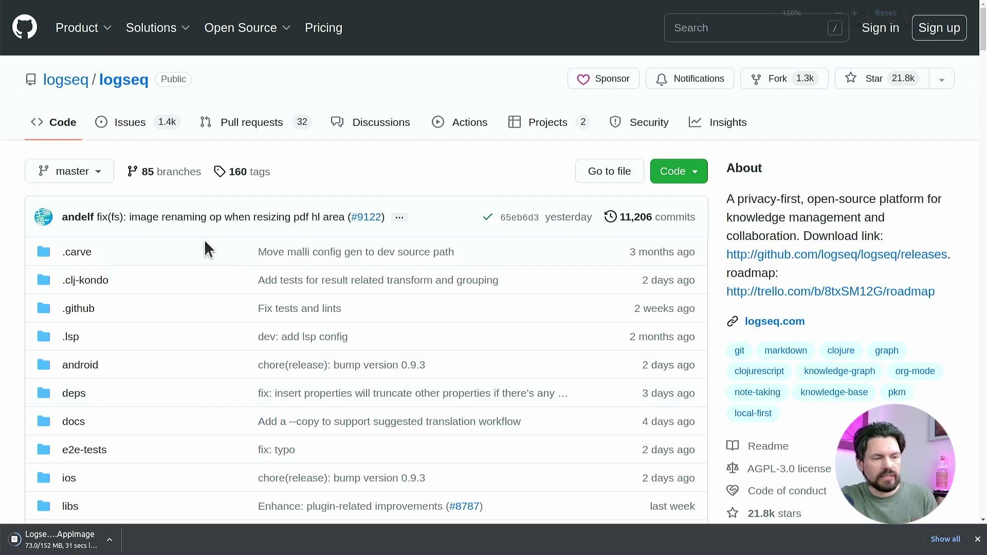
scroll(362, 338, "down", 10)
key("ctrl+0")
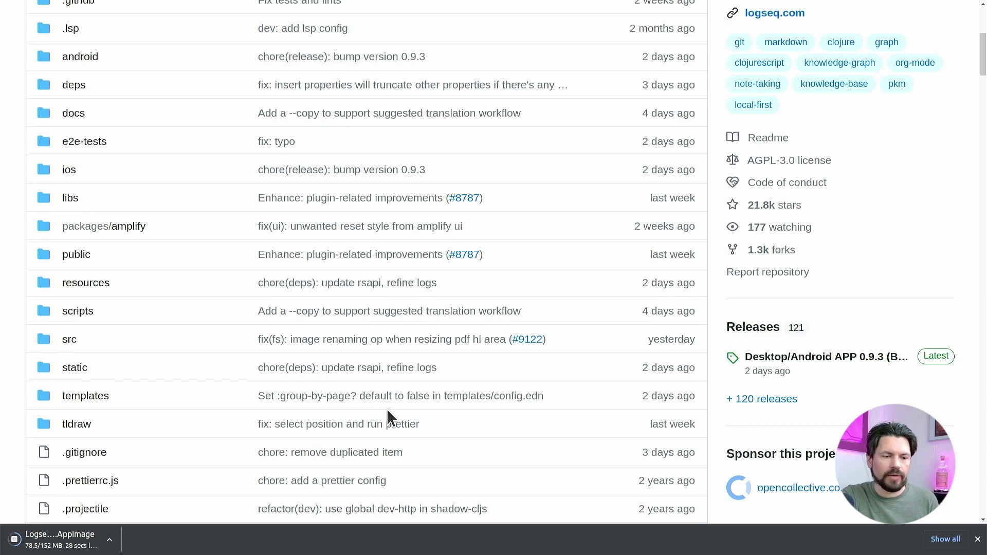
key("ctrl+plus")
key("ctrl+plus")
key("ctrl+plus")
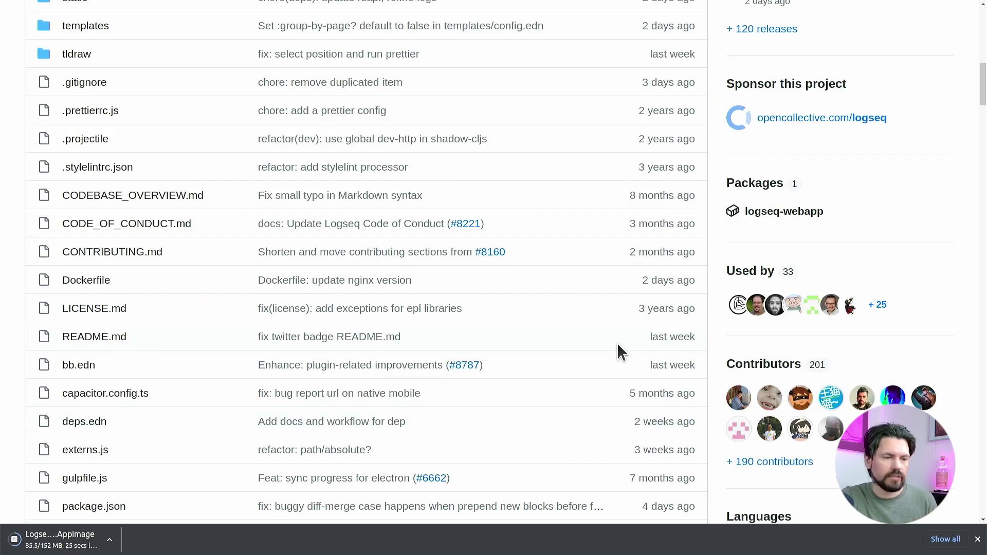
scroll(617, 343, "up", 10)
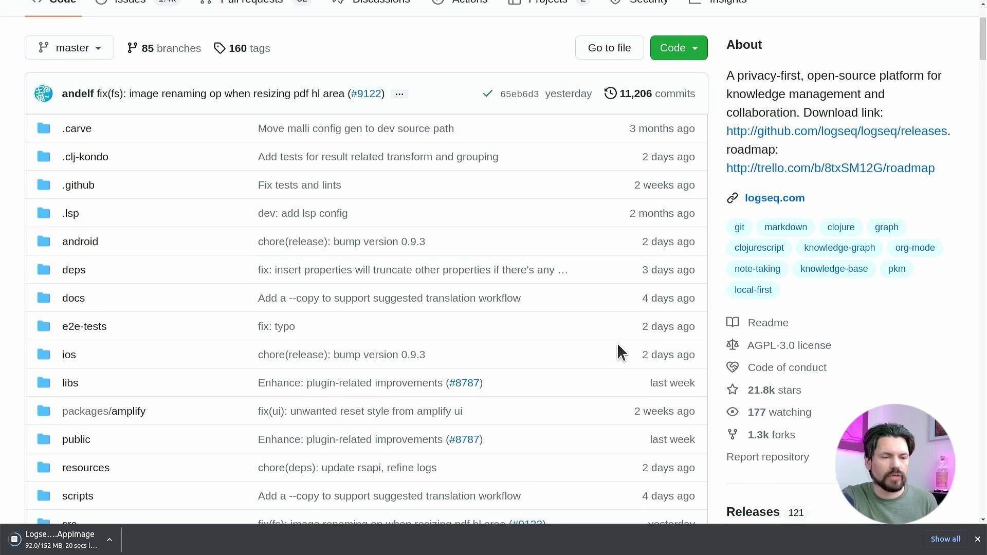
scroll(617, 342, "up", 2)
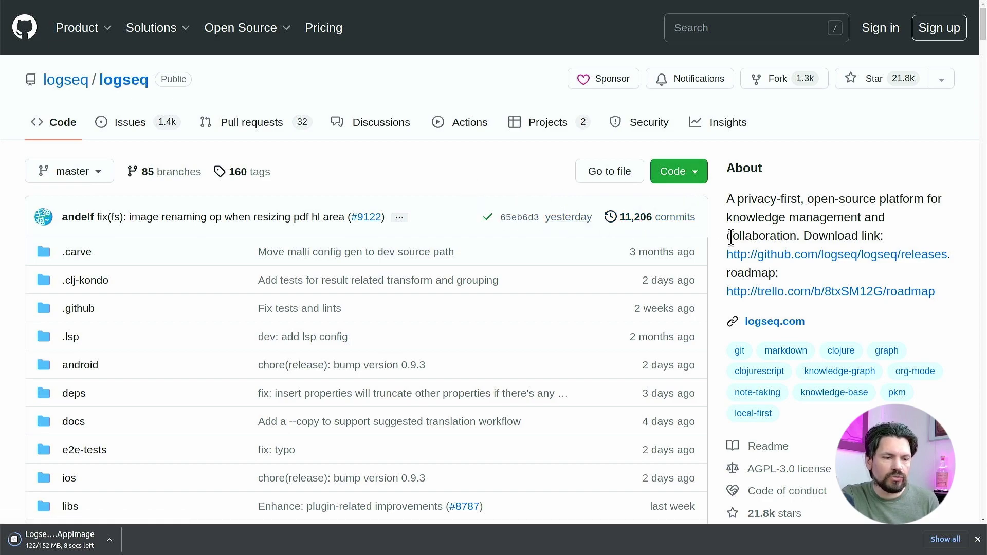
left_click(865, 255)
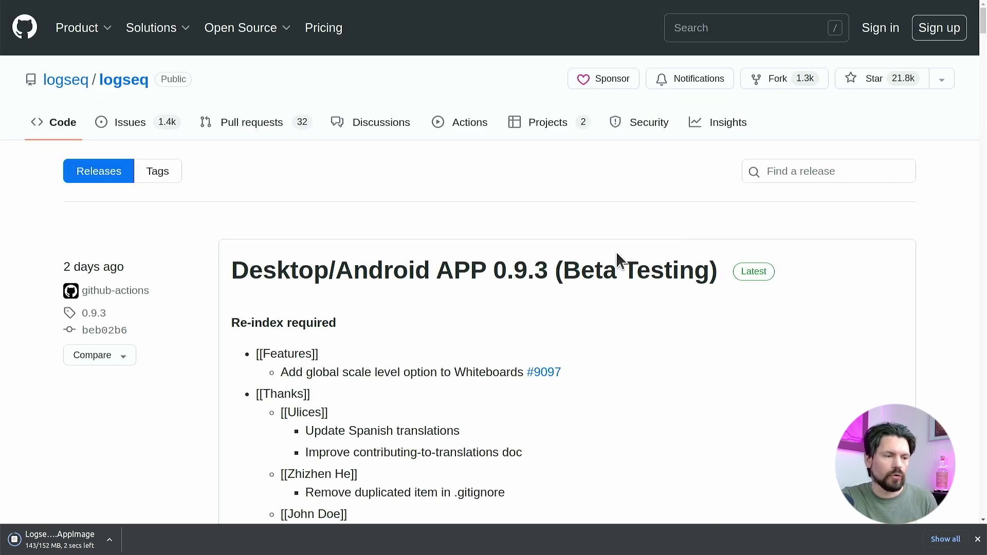
scroll(503, 317, "down", 3)
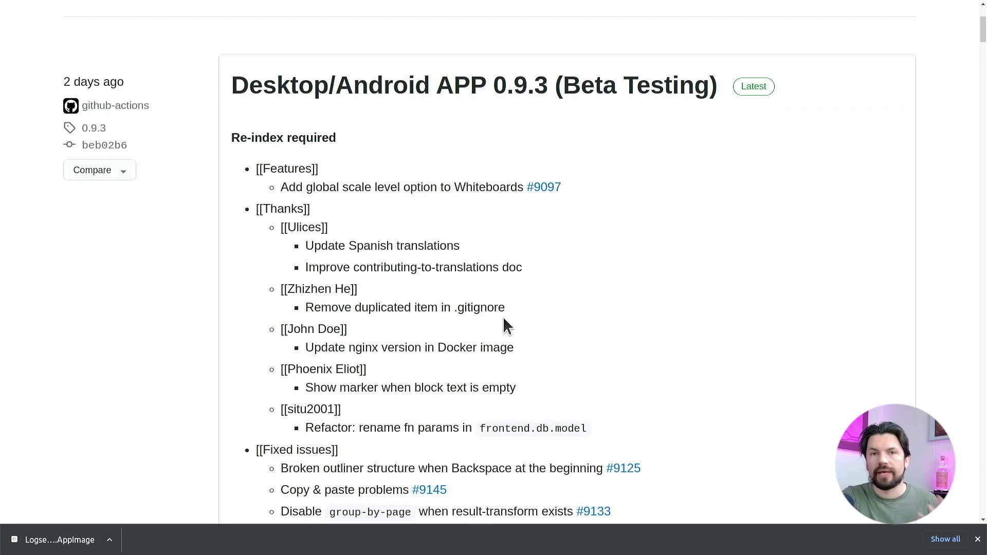
scroll(503, 316, "down", 8)
scroll(498, 370, "up", 12)
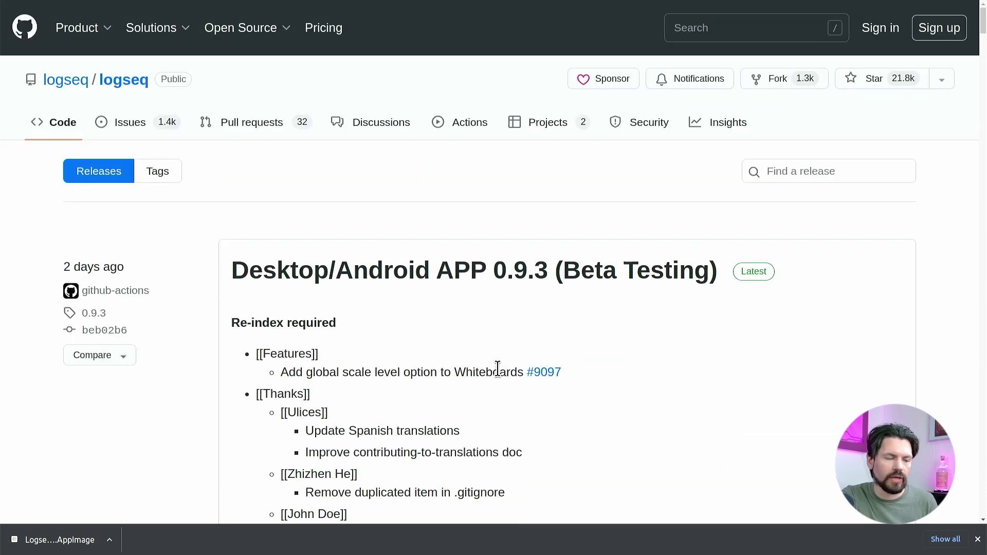
scroll(497, 369, "down", 15)
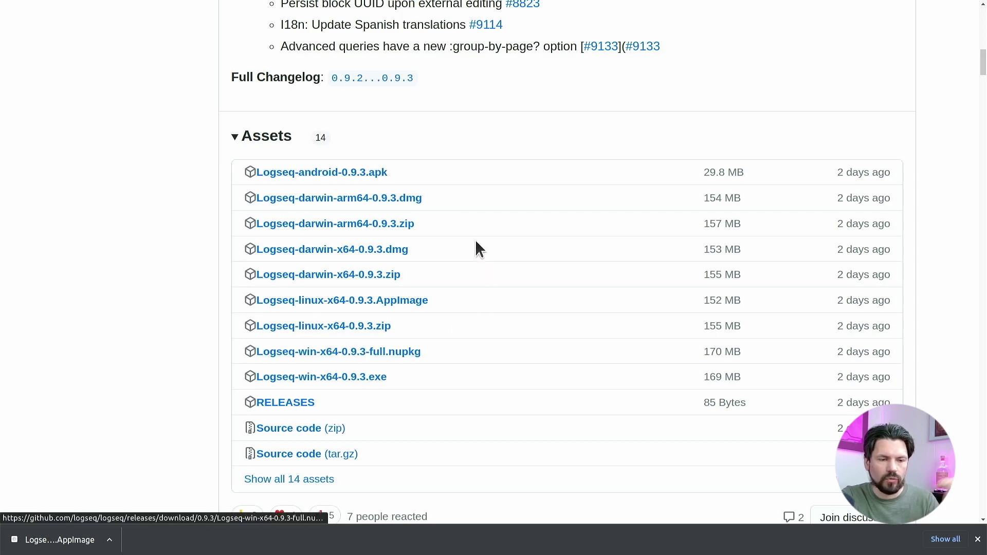
scroll(477, 248, "down", 1)
scroll(478, 249, "down", 8)
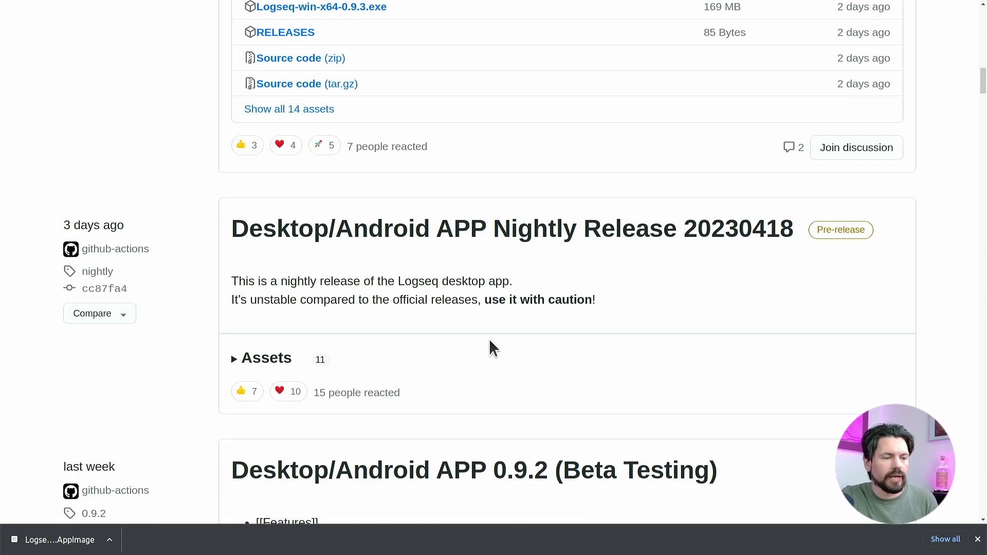
scroll(562, 302, "down", 10)
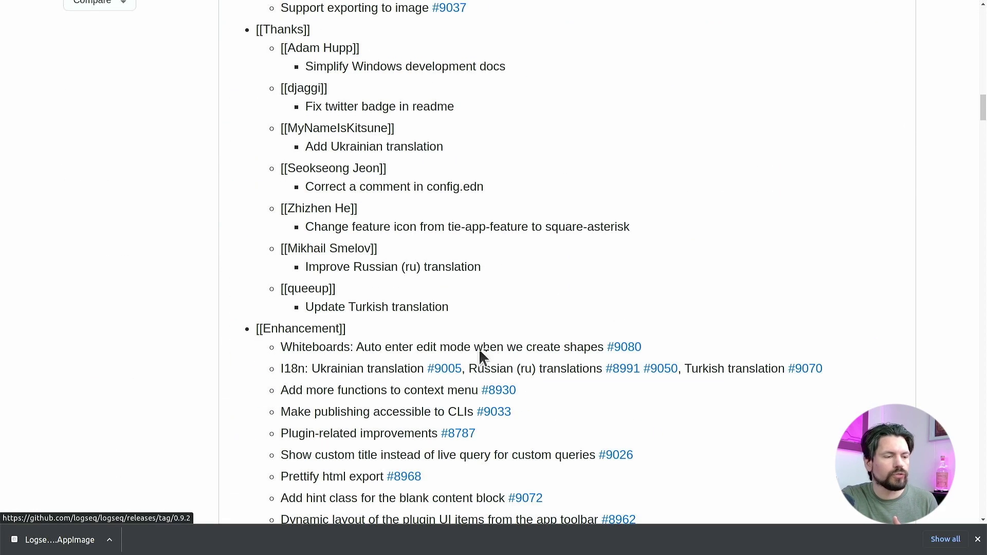
scroll(363, 384, "down", 4)
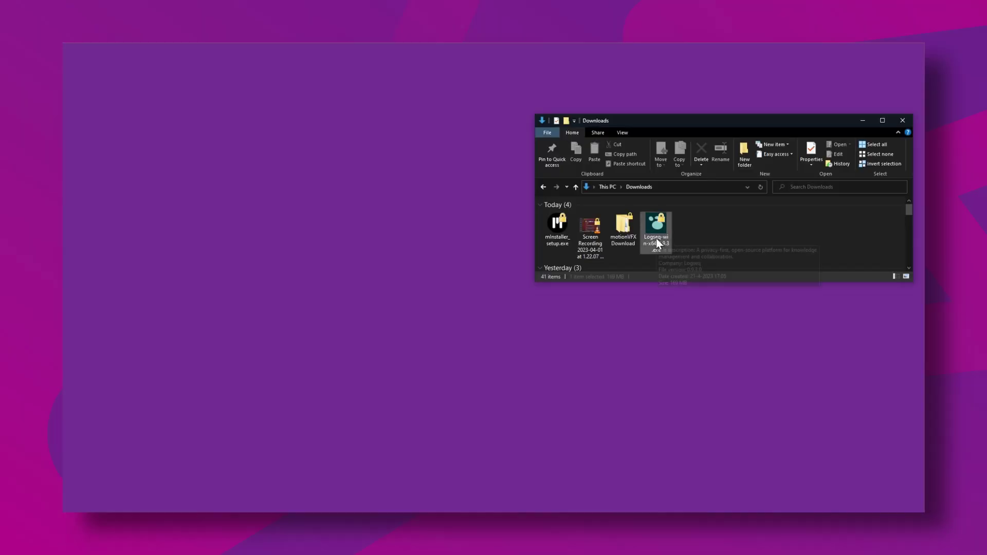
Step: Launch the Logseq .exe on Windows and drag Logseq into Applications on macOS
double_click(656, 233)
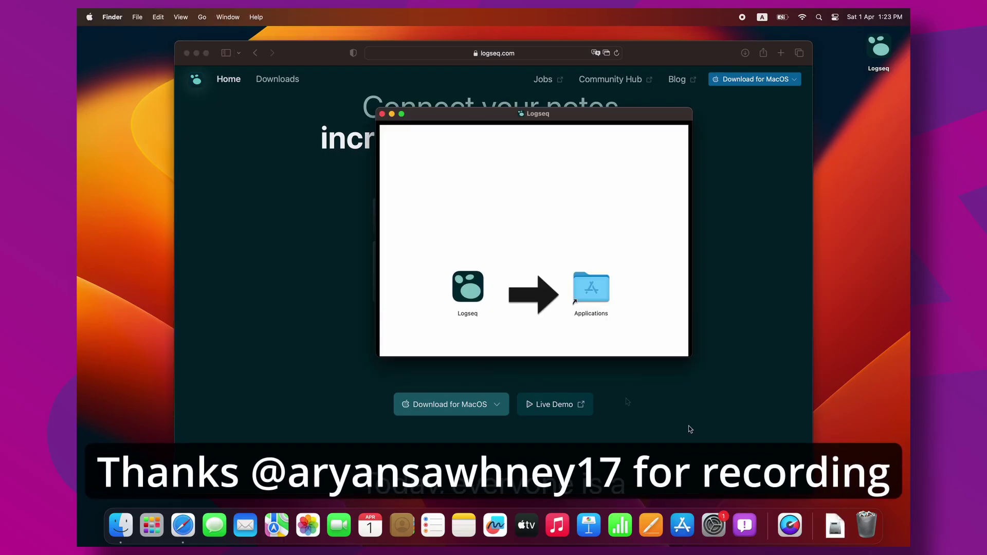
left_click_drag(468, 286, 580, 283)
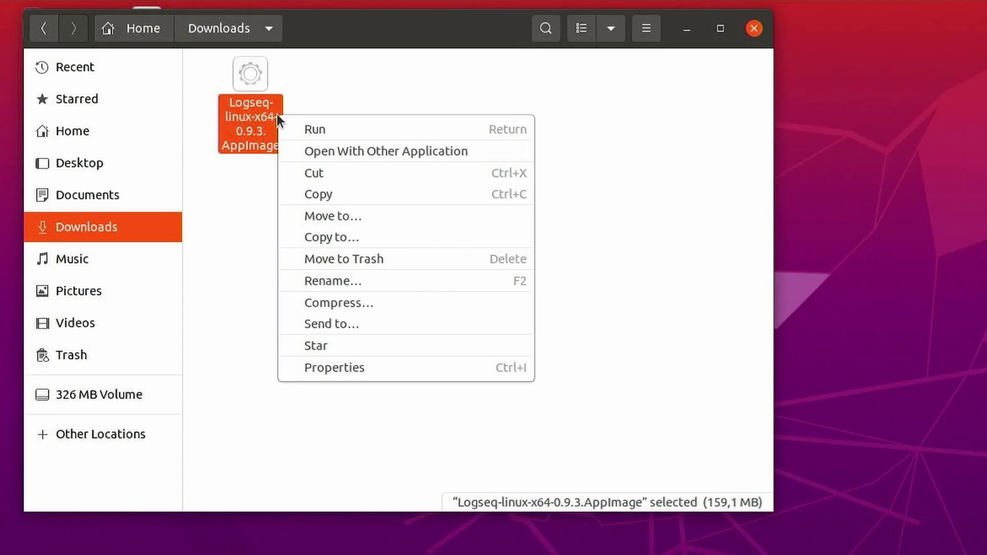
Step: Check the AppImage's permissions in Properties, then run it to open Logseq's demo journal
left_click(342, 372)
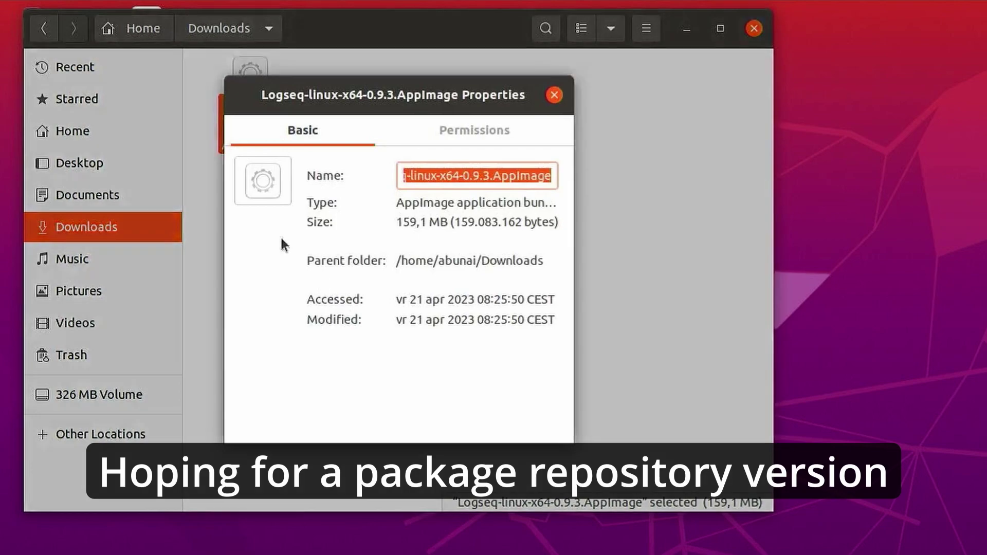
left_click(440, 139)
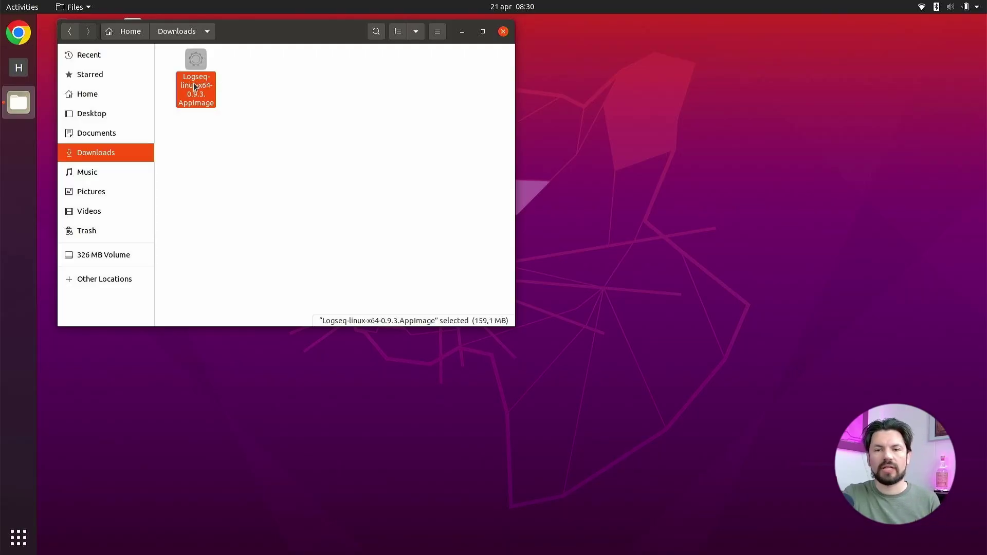
double_click(195, 86)
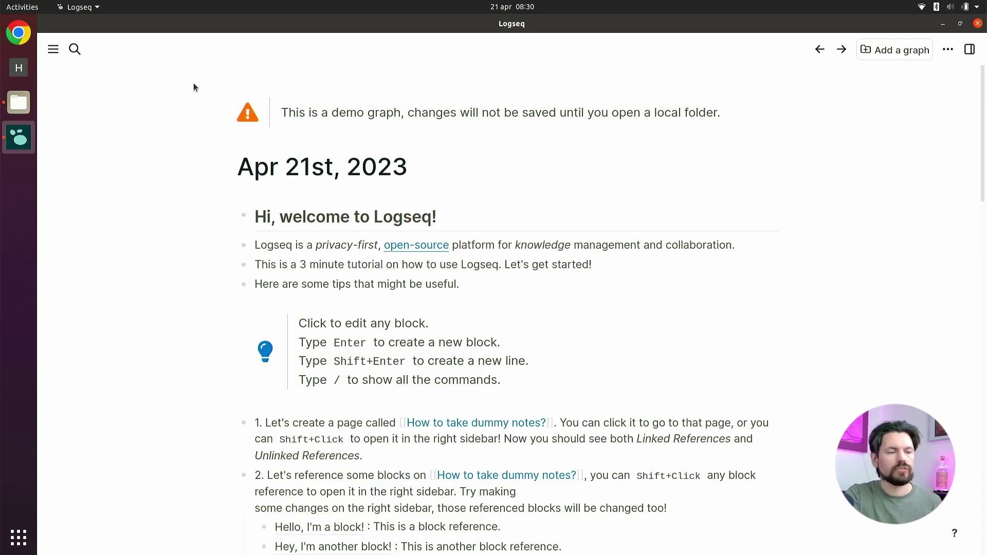
scroll(522, 287, "down", 6)
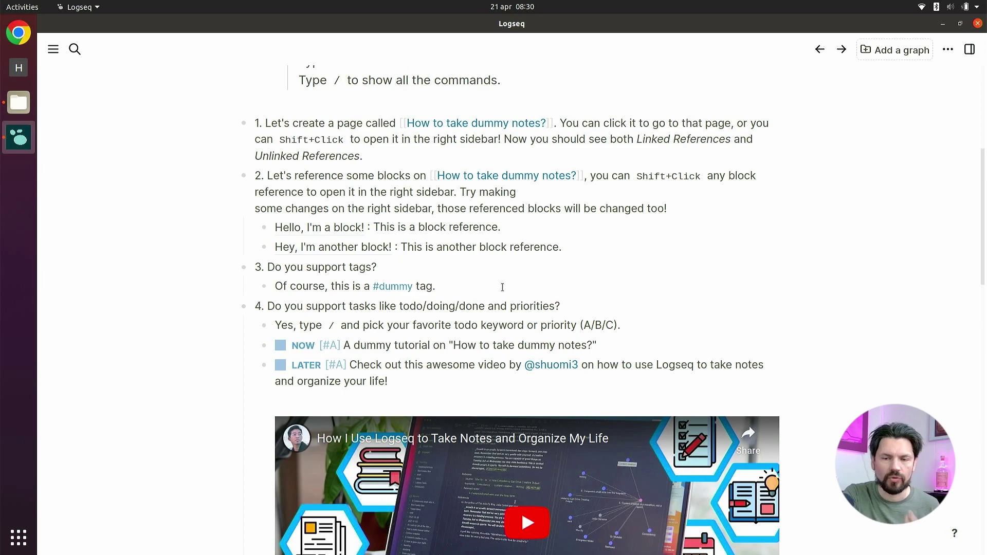
scroll(510, 284, "down", 2)
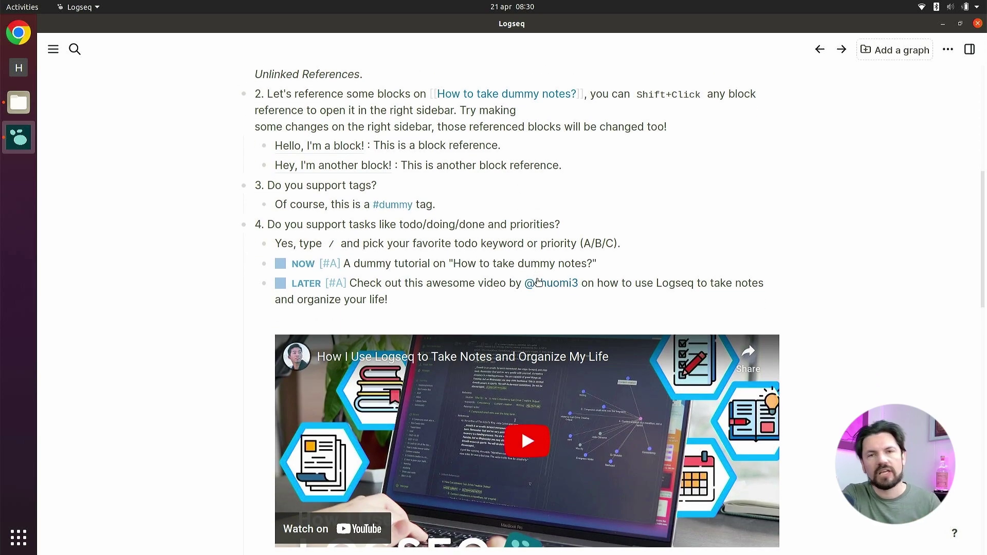
scroll(538, 283, "down", 8)
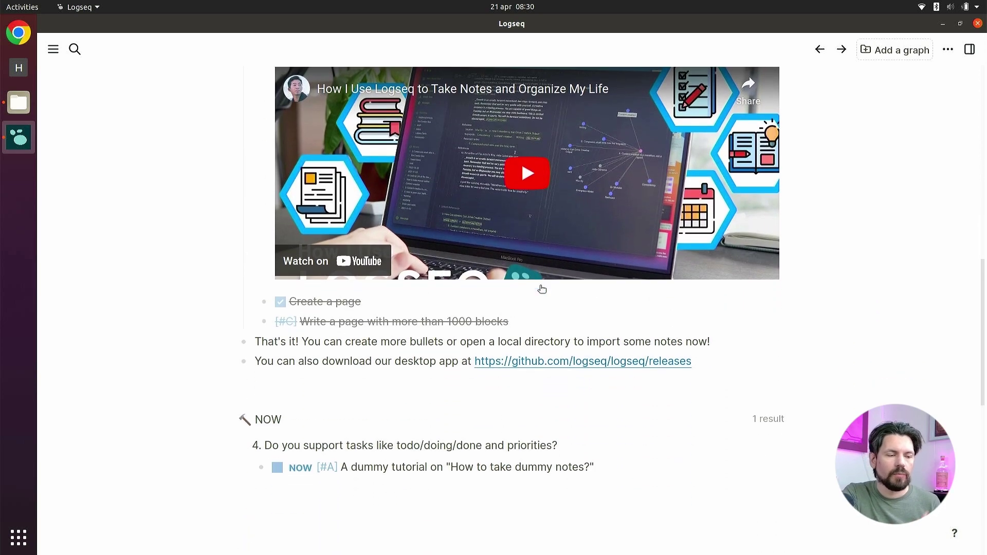
scroll(540, 285, "down", 1)
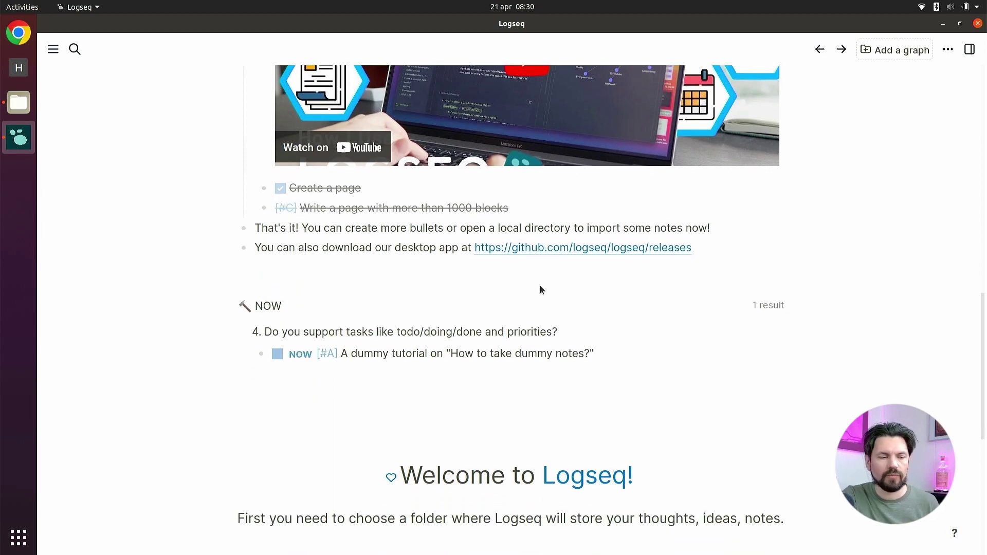
Step: Start adding a new graph and browse to the home folder to store it
left_click(886, 55)
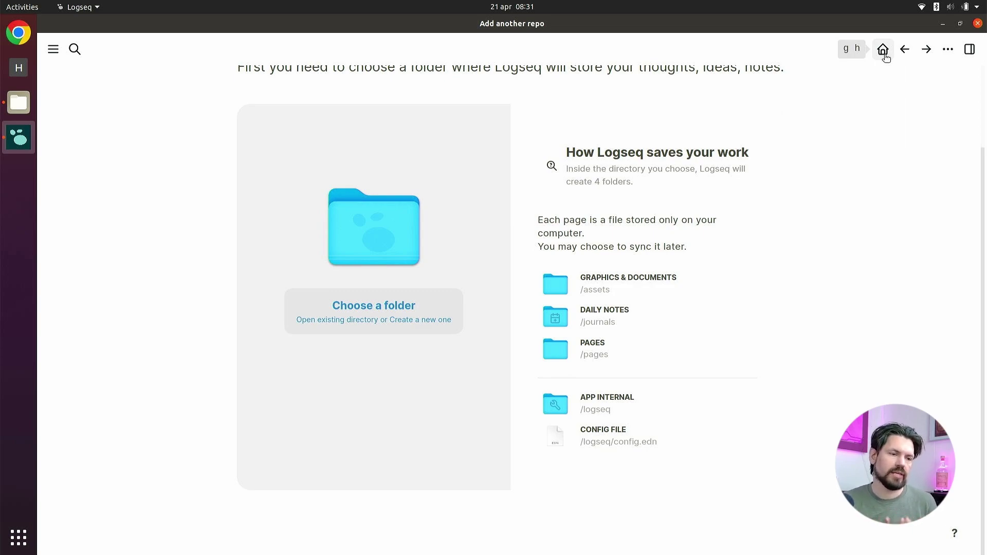
left_click(408, 332)
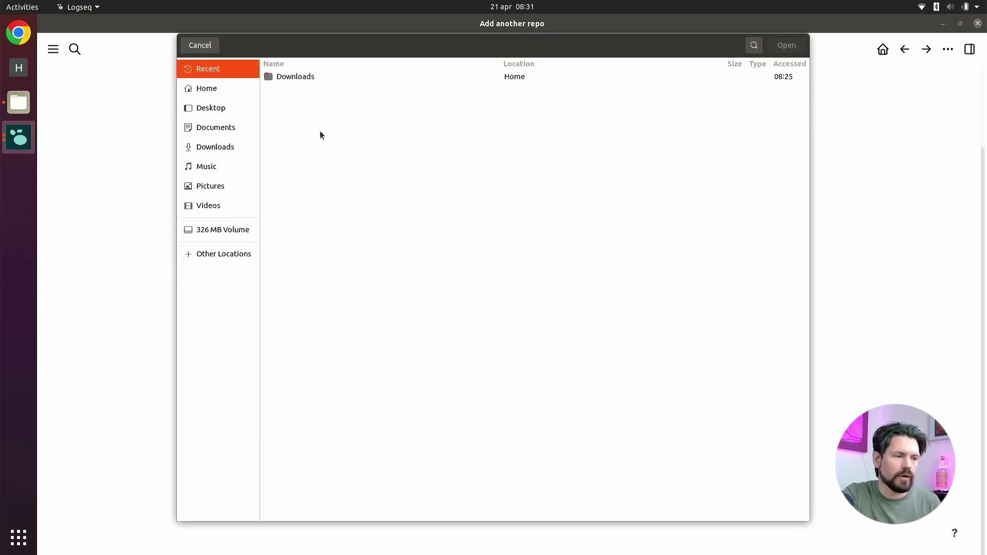
left_click(250, 91)
Step: Create a Notes folder in the home folder
right_click(371, 280)
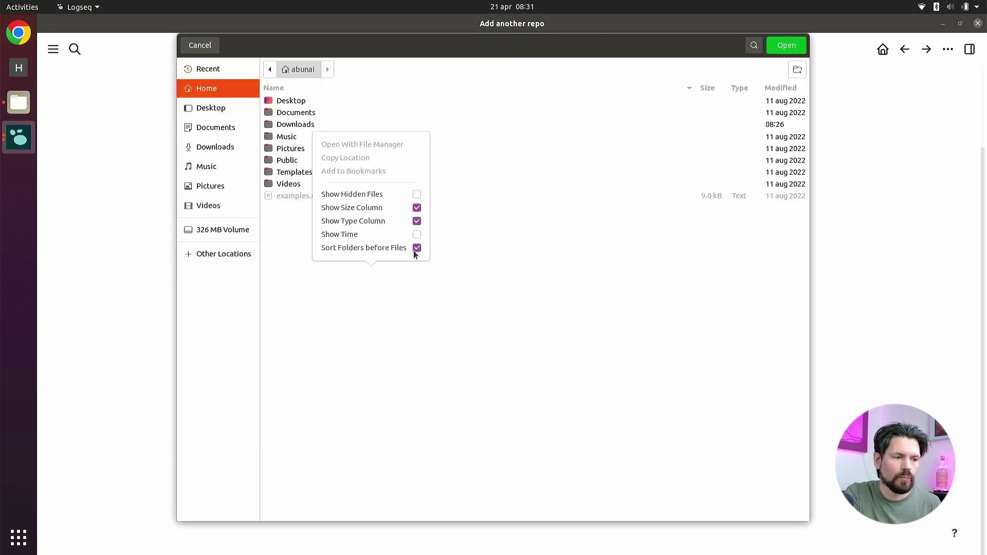
left_click(797, 71)
left_click(797, 71)
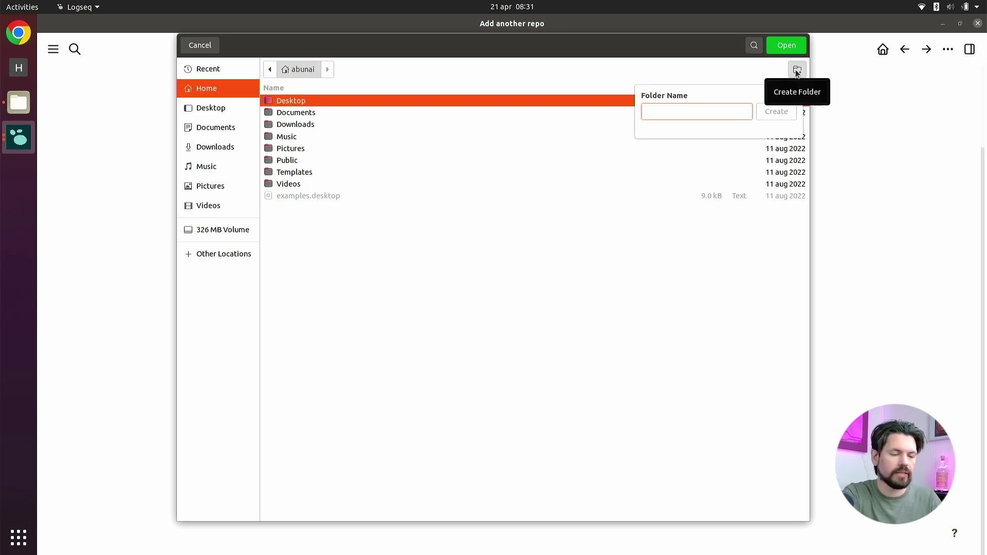
type("Notes")
key("Return")
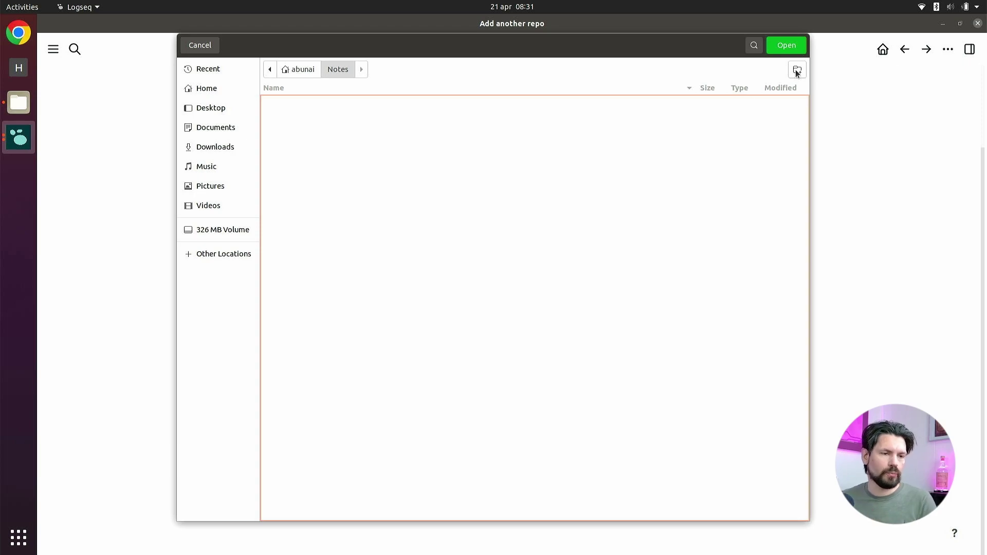
Step: Create a correctly spelled Personal folder inside Notes and open it as the graph
left_click(797, 71)
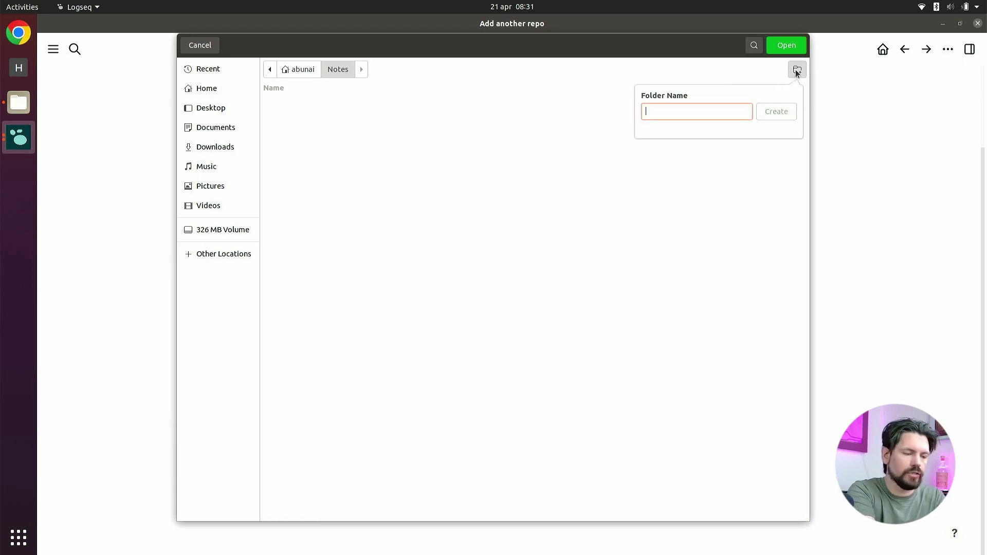
type("Persoanl")
key("Return")
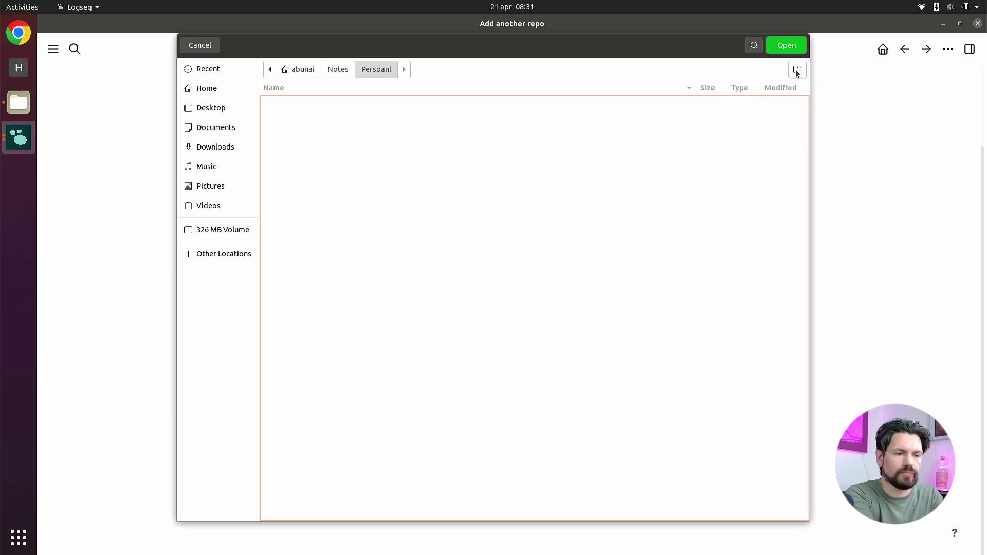
left_click(797, 70)
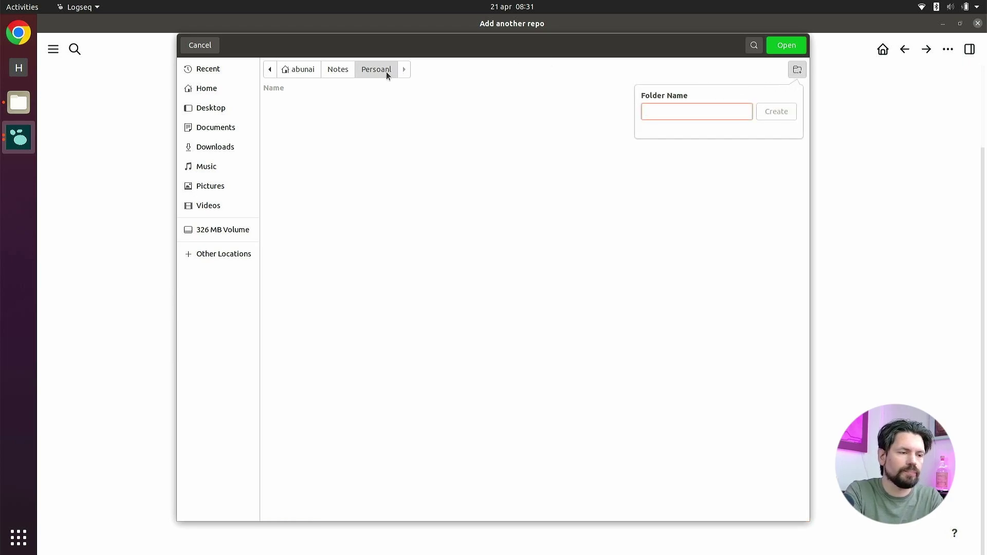
left_click(337, 62)
left_click(338, 69)
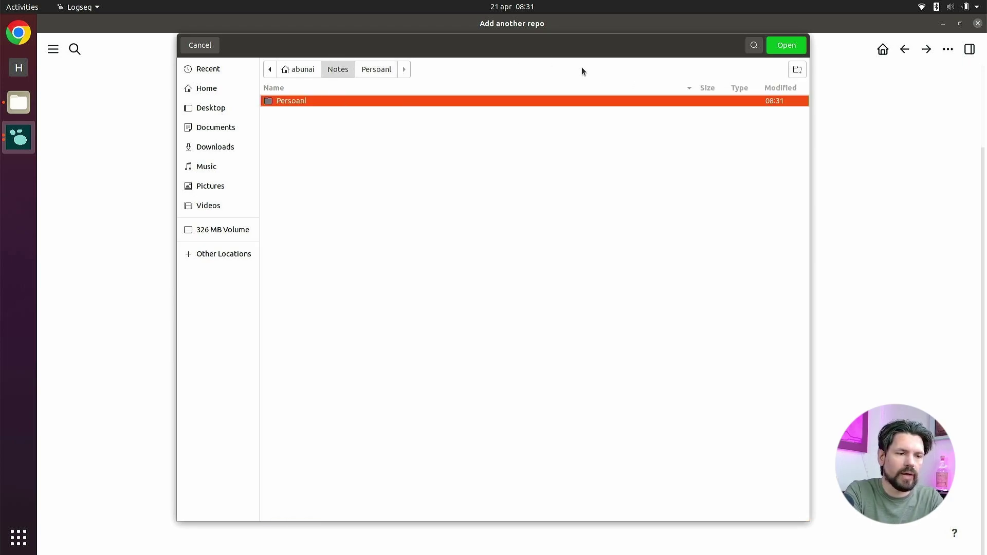
left_click(801, 73)
type("P")
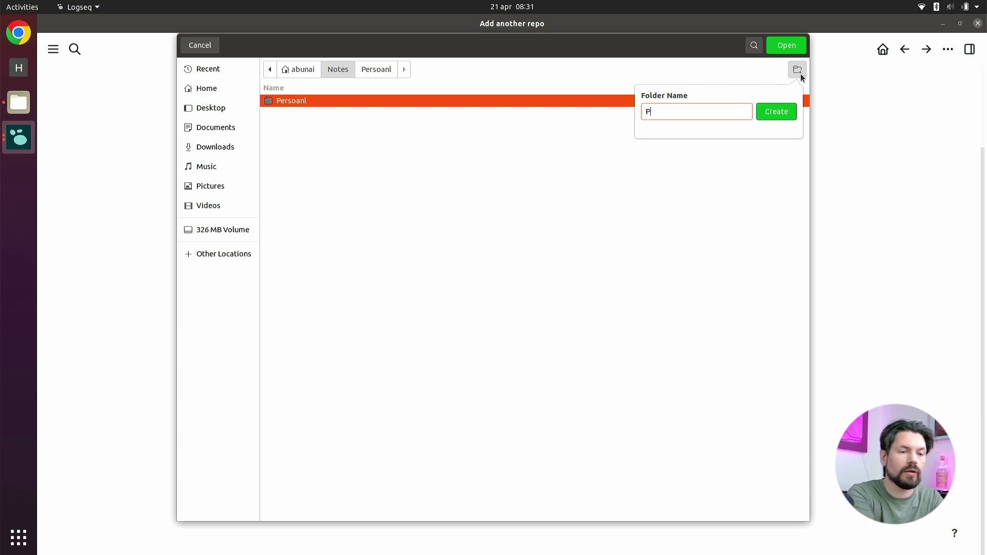
type("ersonal")
key("Return")
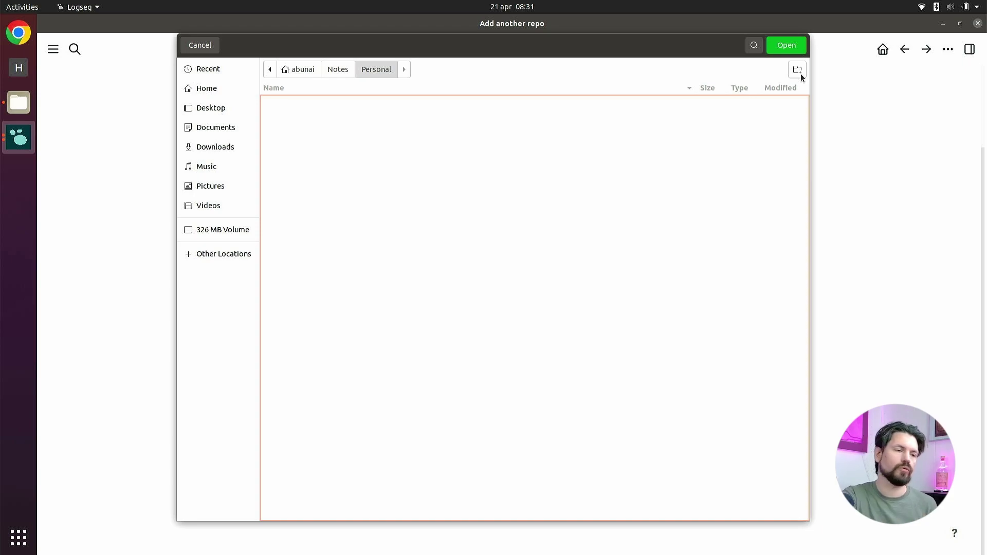
left_click(794, 51)
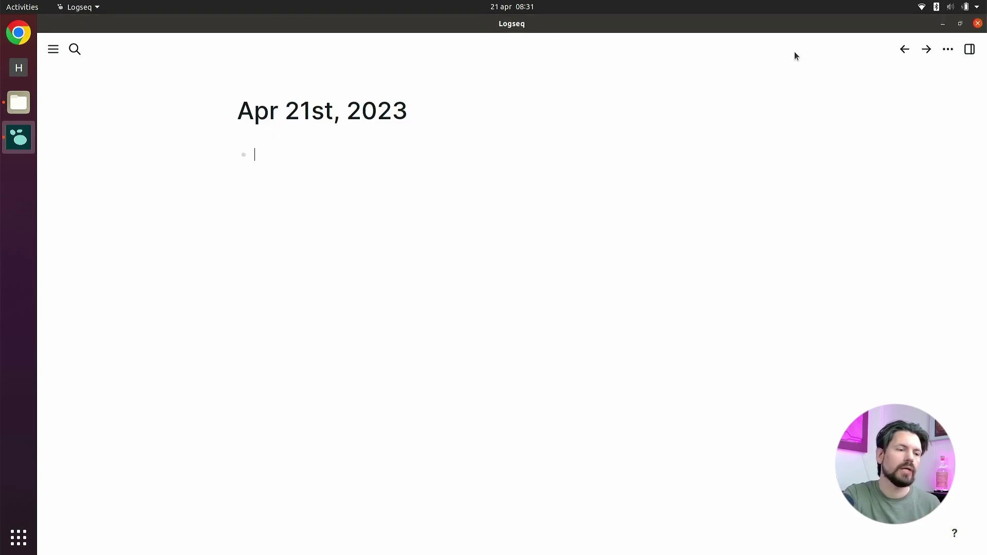